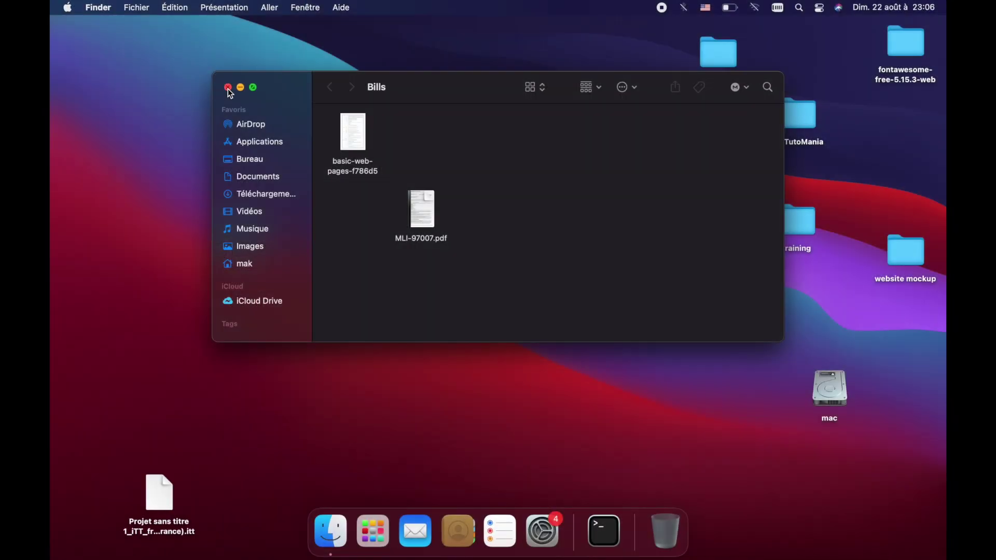
# - Close the Bills folder window and open Disk Utility (Utilitaire de disque)
pyautogui.click(228, 88)
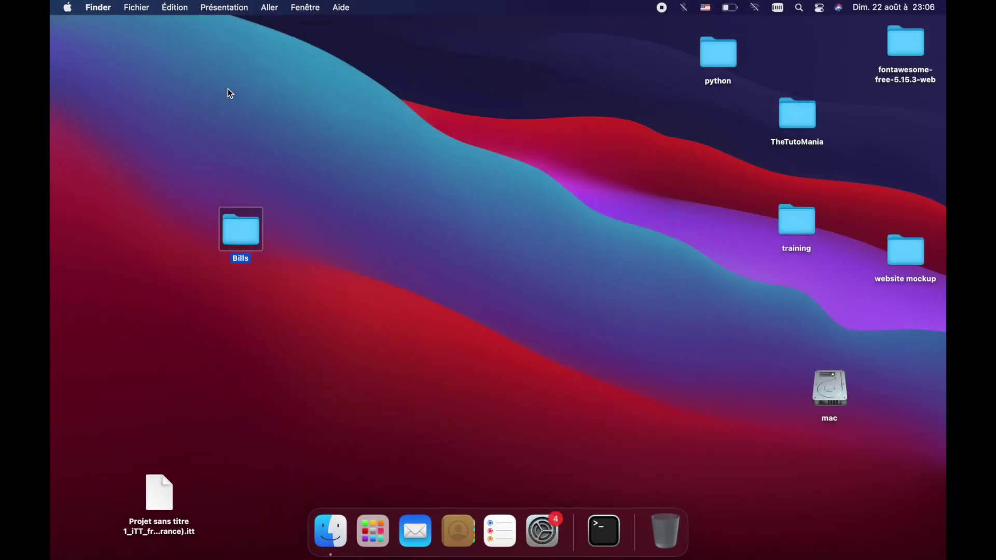
pyautogui.click(362, 224)
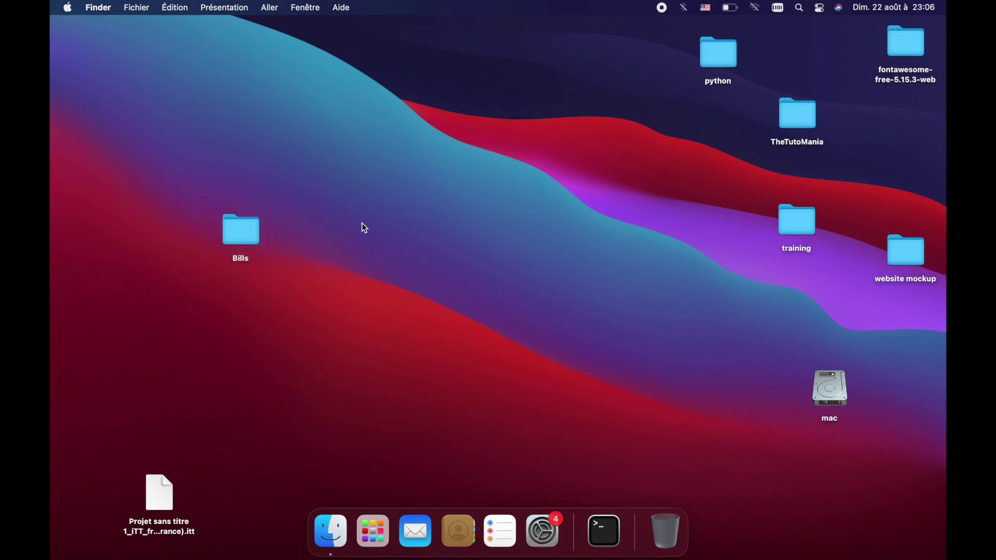
pyautogui.press('super+space')
pyautogui.press('BackSpace')
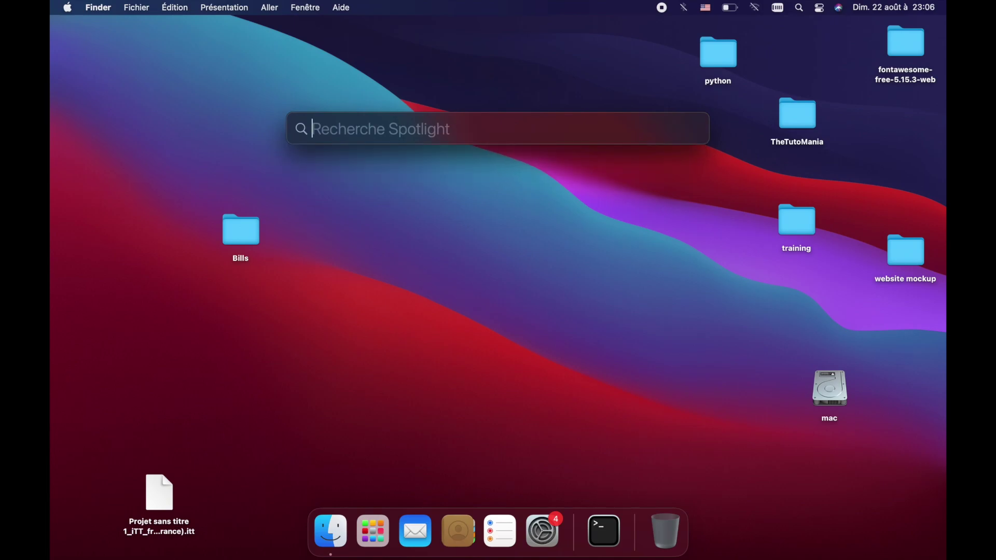
pyautogui.write('dis')
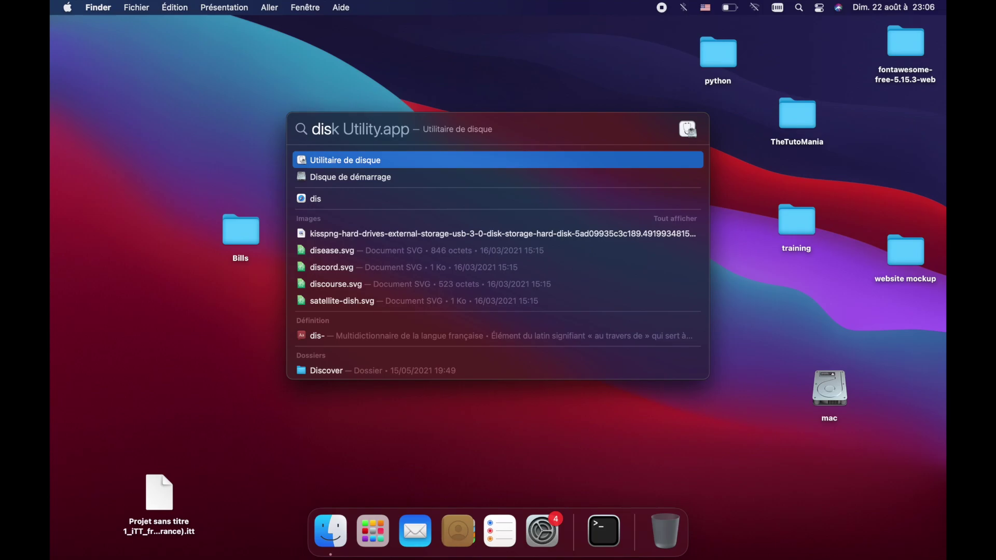
pyautogui.press('Return')
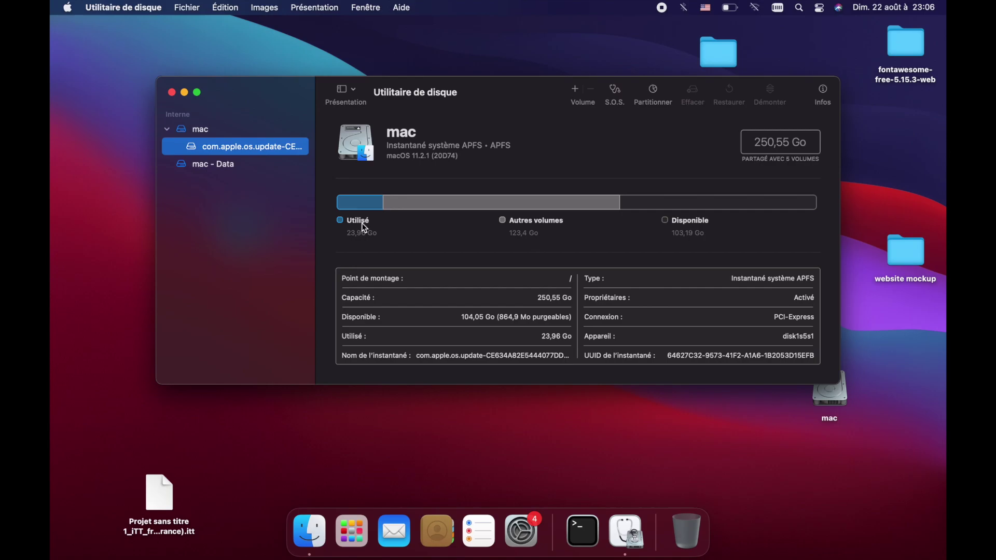
# - Start a new blank disk image saved under the file name Bills, with the desktop (Bureau) as its location
pyautogui.click(167, 130)
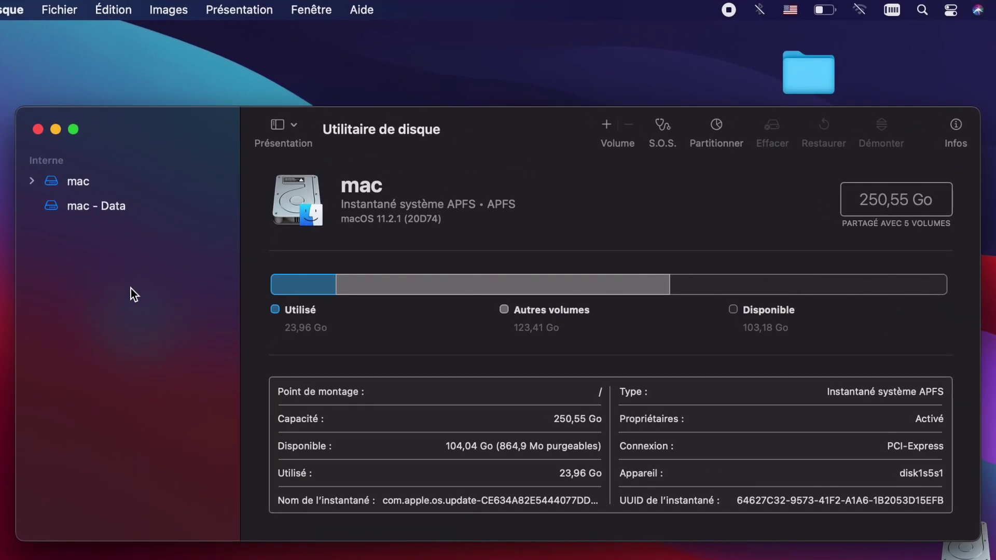
pyautogui.click(62, 9)
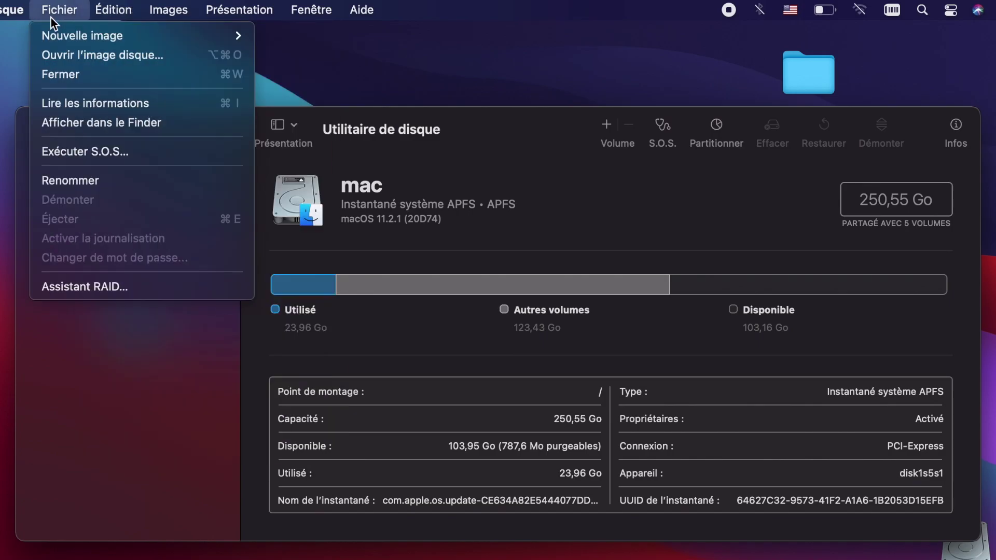
pyautogui.moveTo(54, 34)
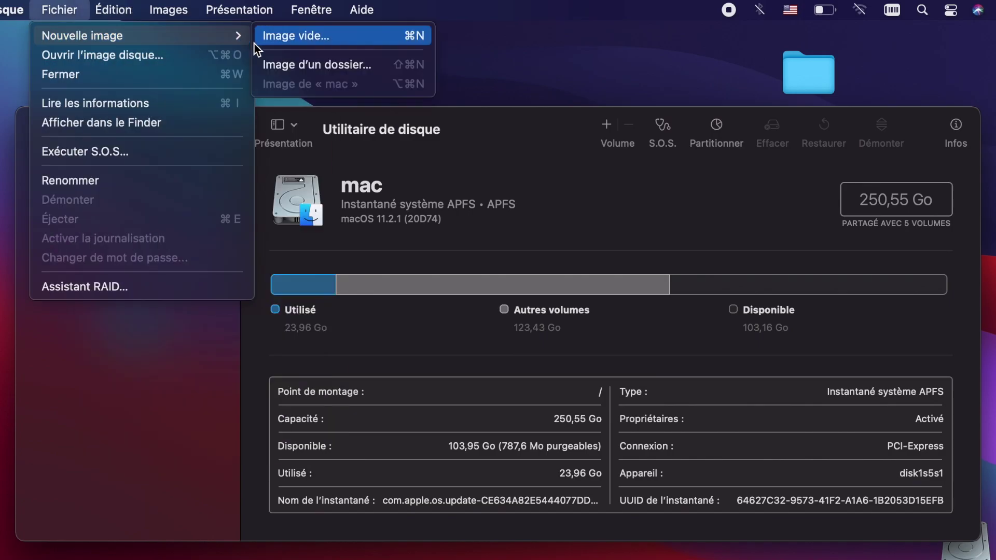
pyautogui.click(285, 38)
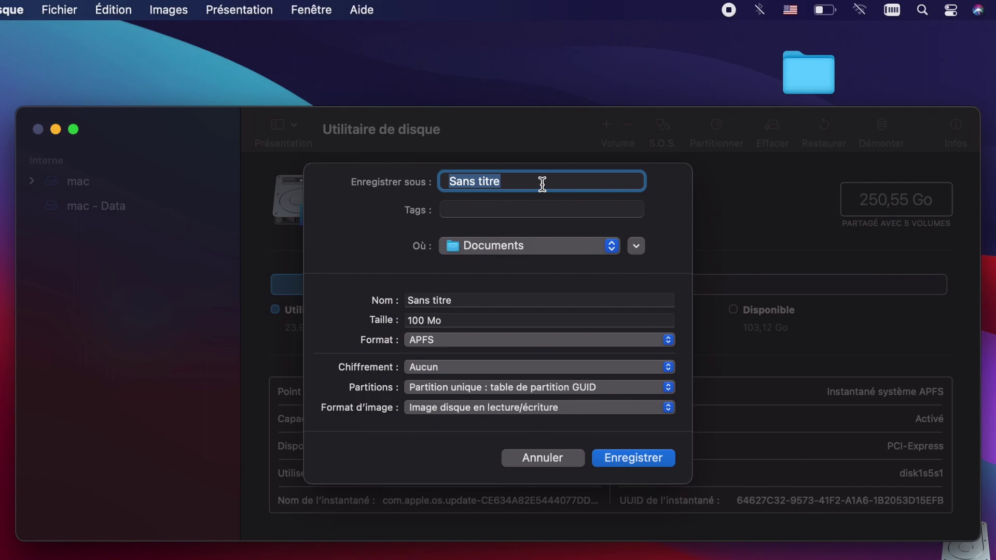
pyautogui.write('B')
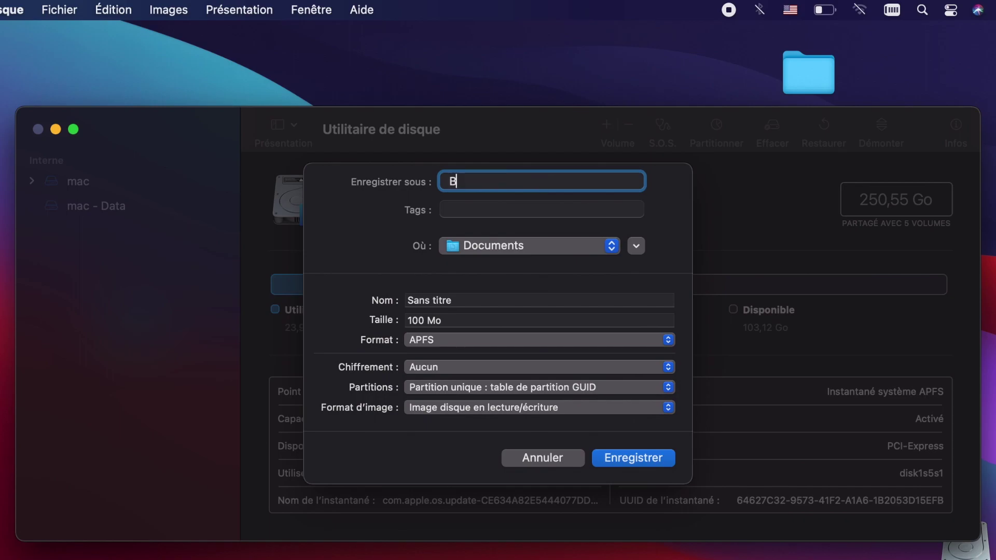
pyautogui.write('ills')
pyautogui.click(476, 243)
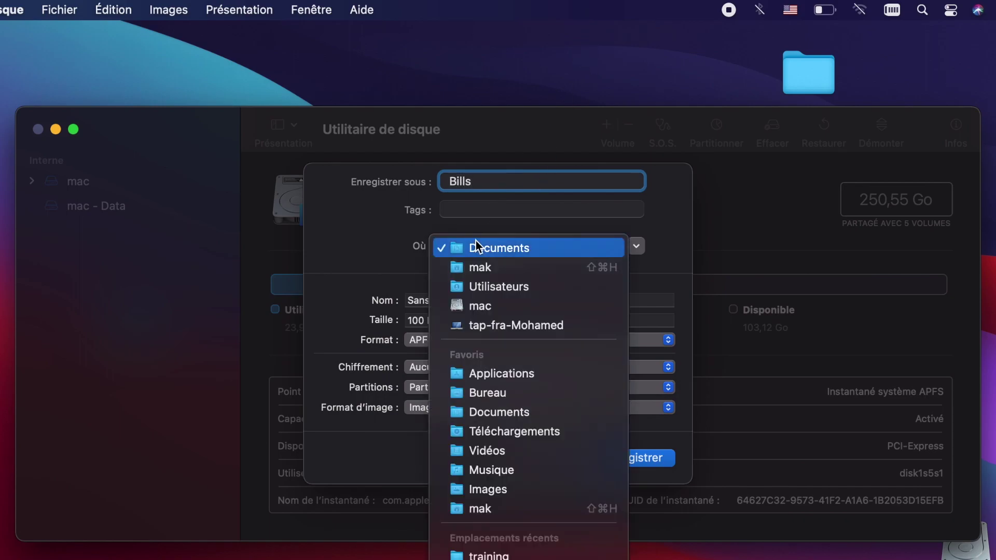
pyautogui.click(490, 392)
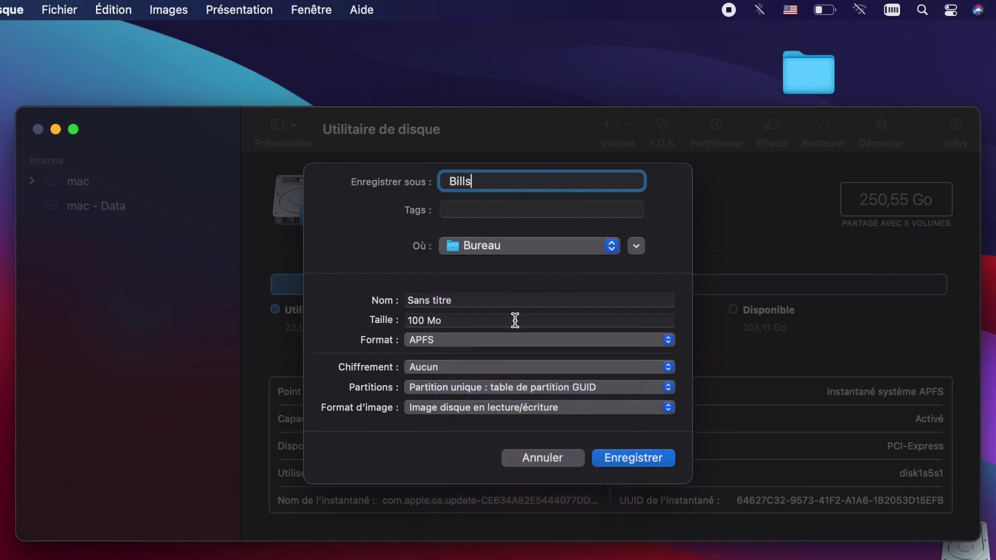
# - Name the volume inside the new disk image Bills
pyautogui.click(507, 302)
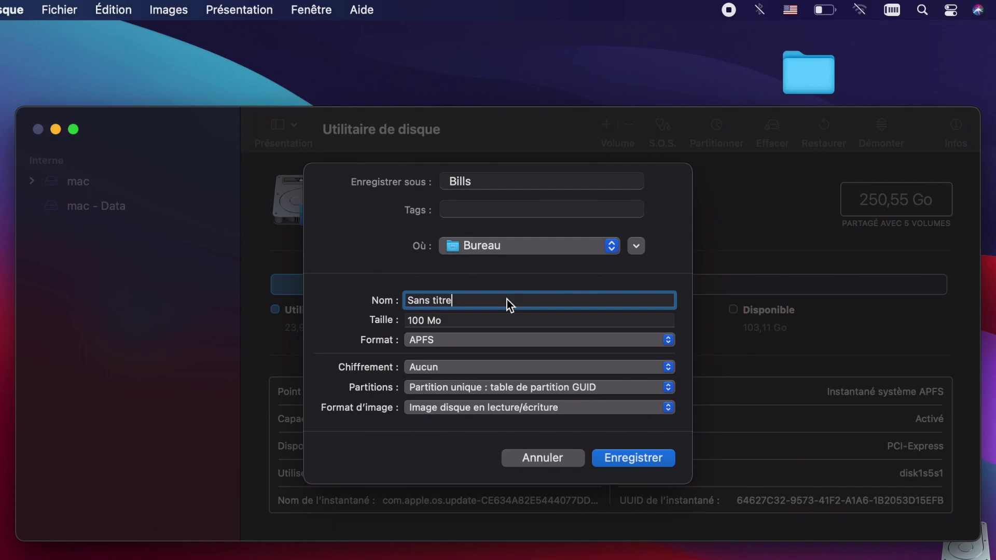
pyautogui.press('super+a')
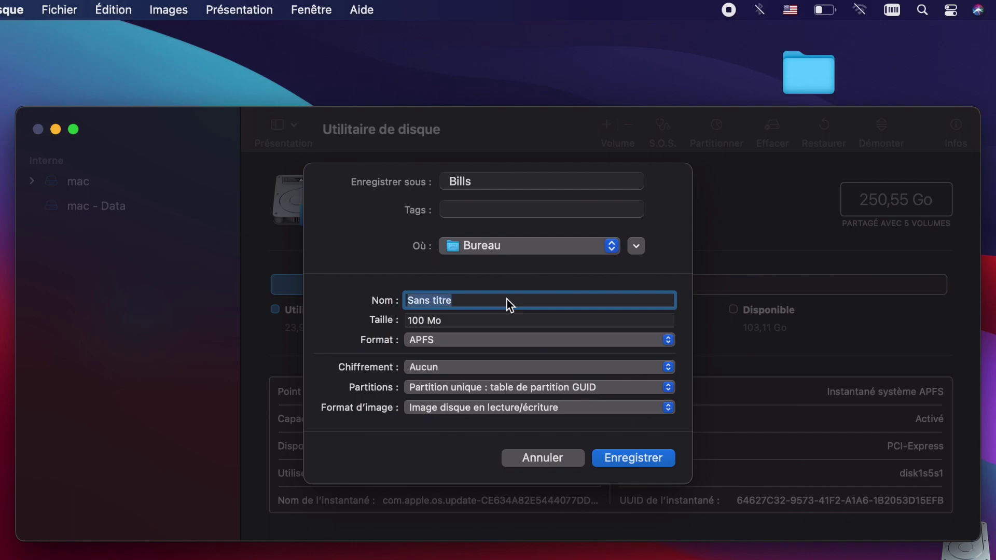
pyautogui.write('Bills')
# - Set the disk image's size to 2 Go and its format to ExFAT
pyautogui.click(461, 319)
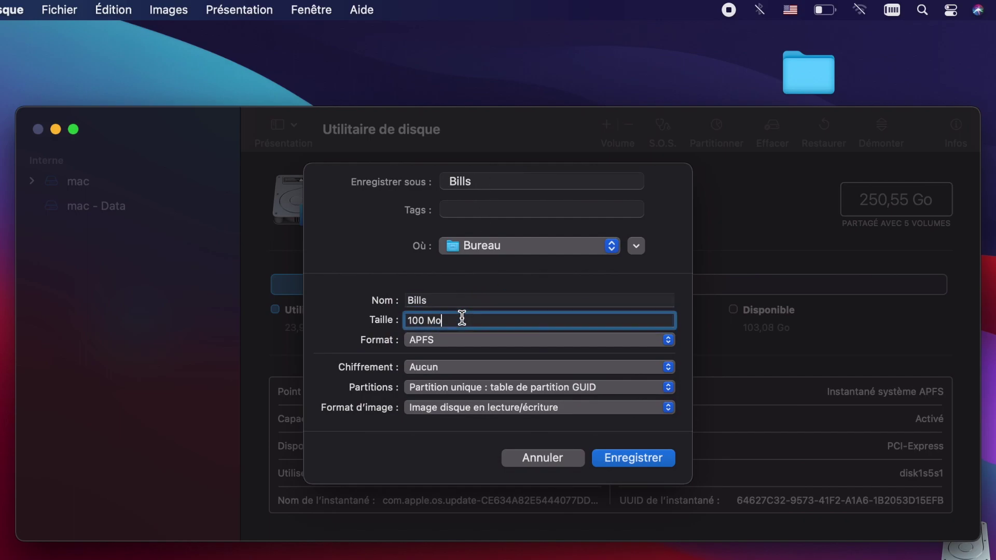
pyautogui.click(425, 320)
pyautogui.write('0')
pyautogui.press('BackSpace')
pyautogui.press('BackSpace')
pyautogui.press('BackSpace')
pyautogui.press('BackSpace')
pyautogui.press('Delete')
pyautogui.press('Delete')
pyautogui.write('2')
pyautogui.click(456, 319)
pyautogui.write('G')
pyautogui.press('BackSpace')
pyautogui.press('BackSpace')
pyautogui.press('BackSpace')
pyautogui.write('Go')
pyautogui.click(462, 341)
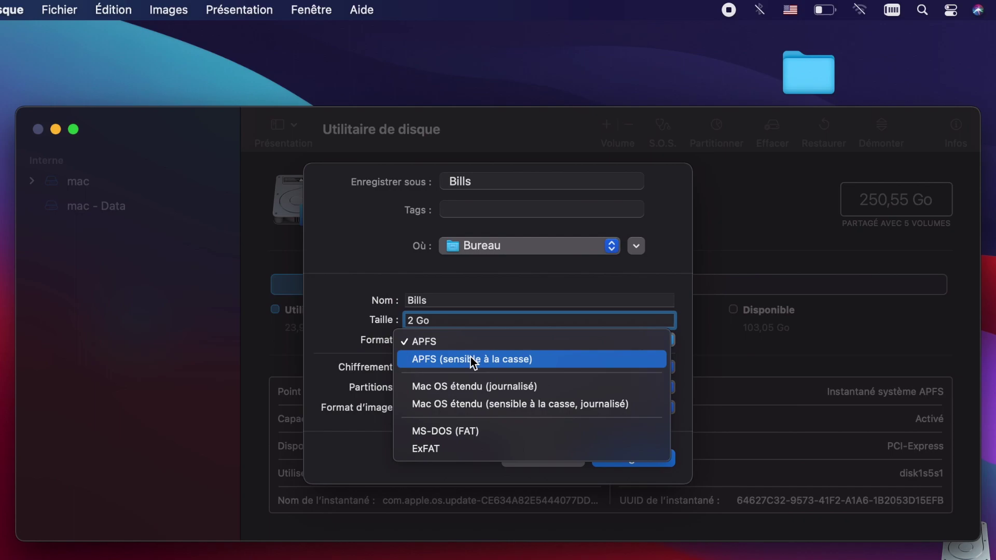
pyautogui.click(437, 449)
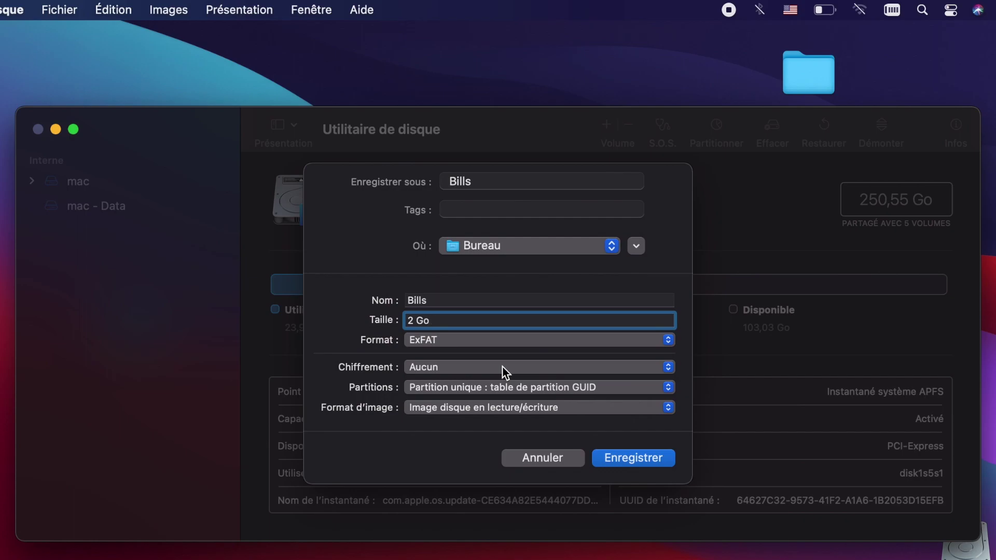
# - Encrypt the disk image with AES 256 bits, entering and confirming its encryption password
pyautogui.click(474, 369)
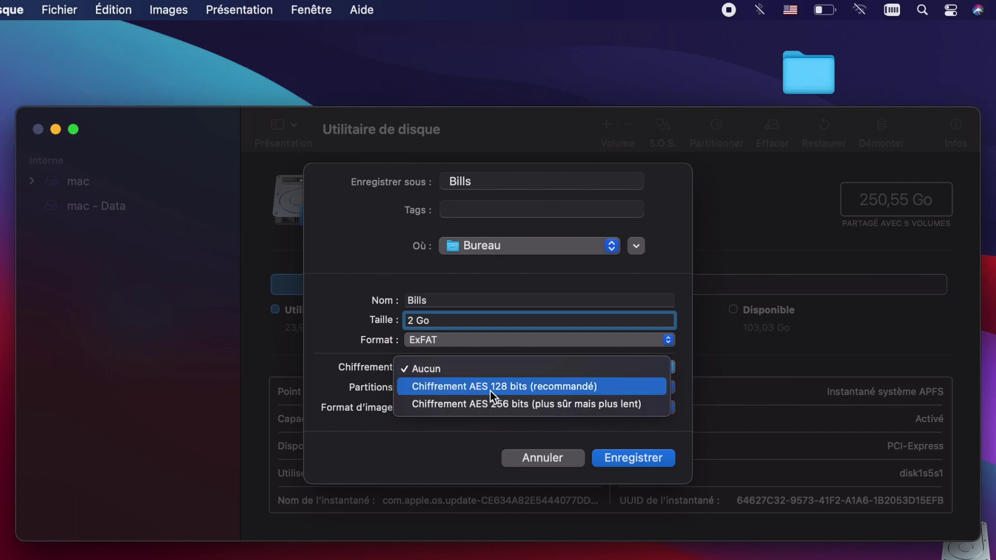
pyautogui.click(497, 414)
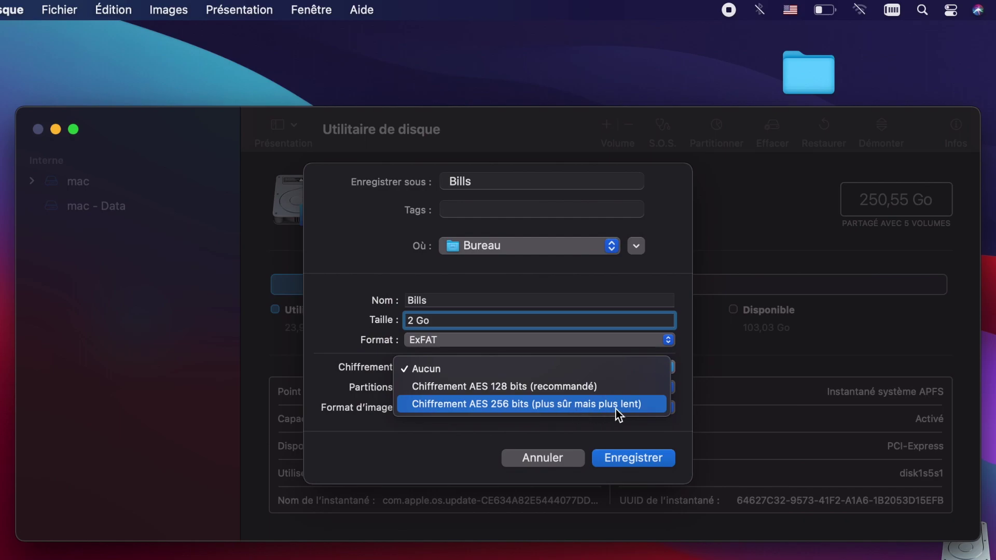
pyautogui.click(590, 404)
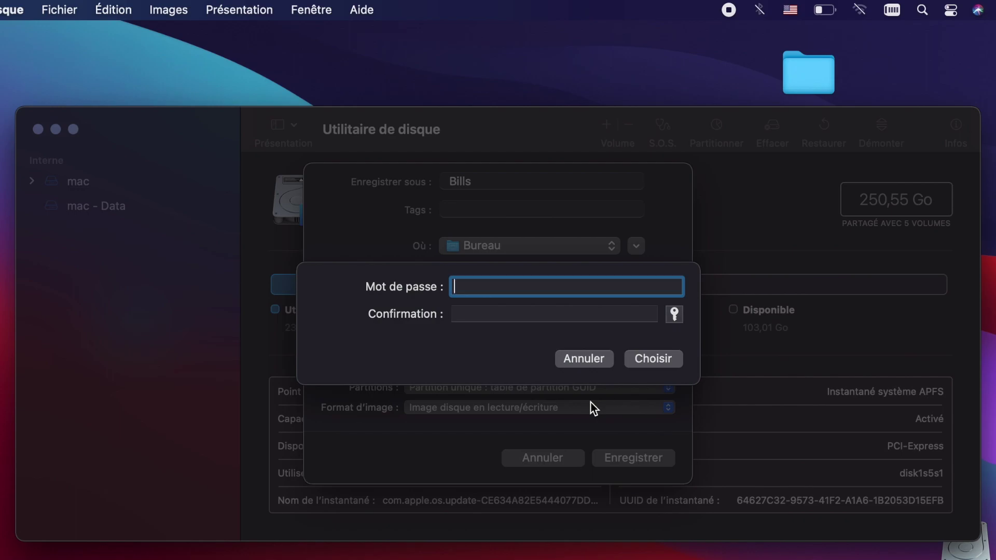
pyautogui.write('••••••••••••••')
pyautogui.press('Tab')
pyautogui.write('•••••••')
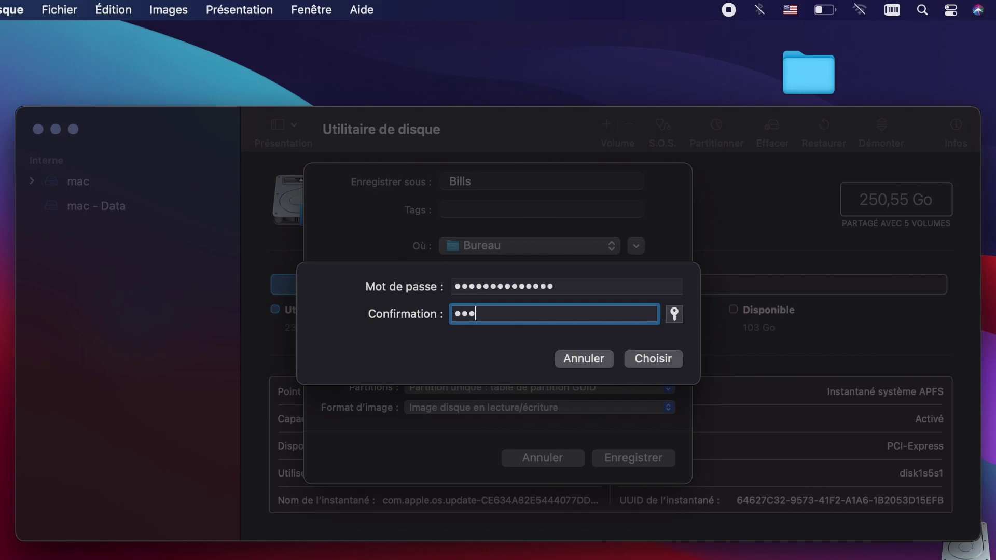
pyautogui.write('•••••••')
pyautogui.click(660, 357)
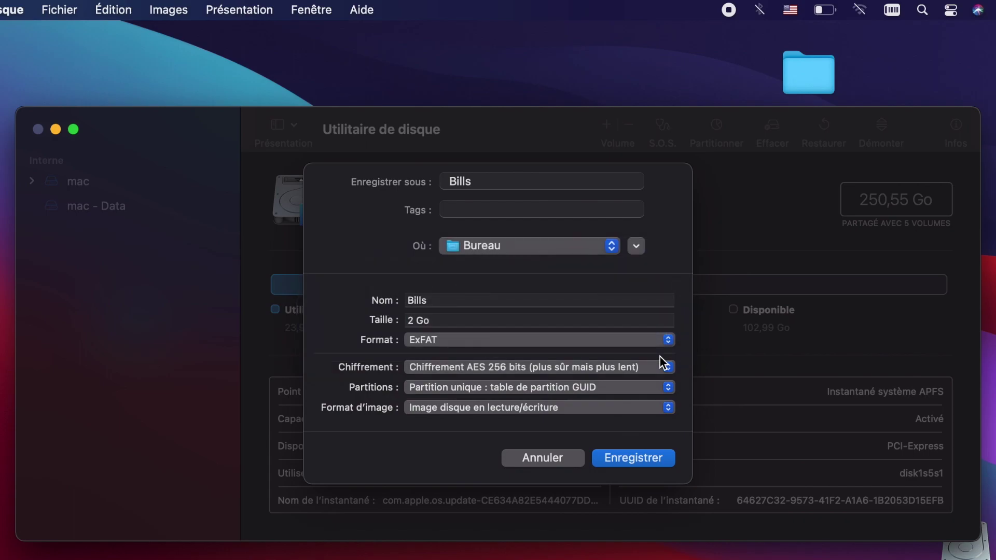
# - Keep the single GUID partition table and the read/write image format, and save the disk image
pyautogui.click(562, 393)
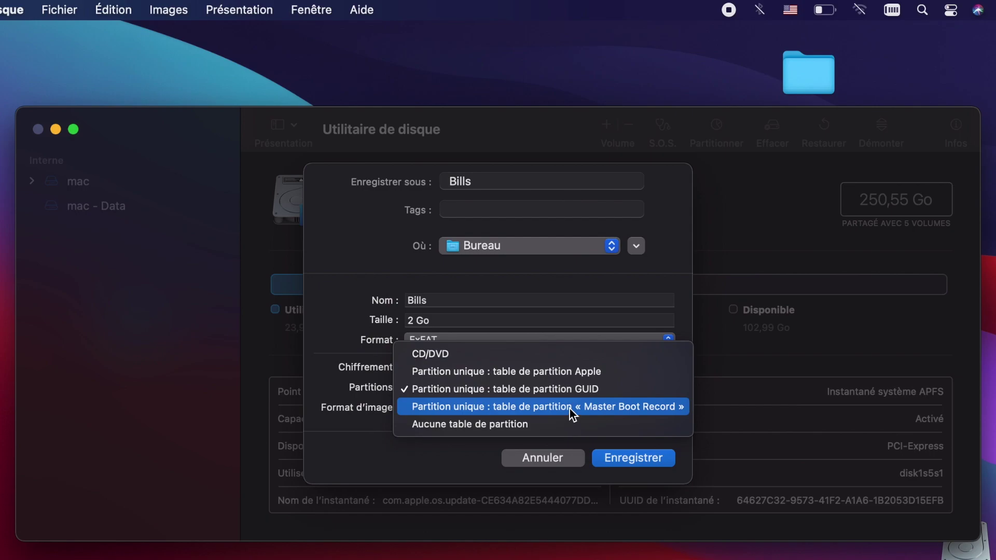
pyautogui.click(573, 389)
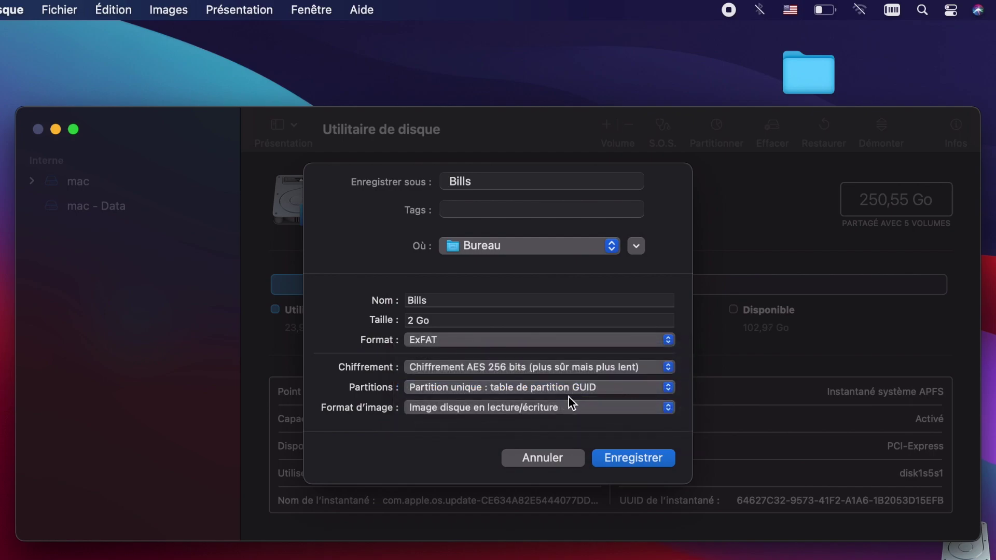
pyautogui.click(570, 409)
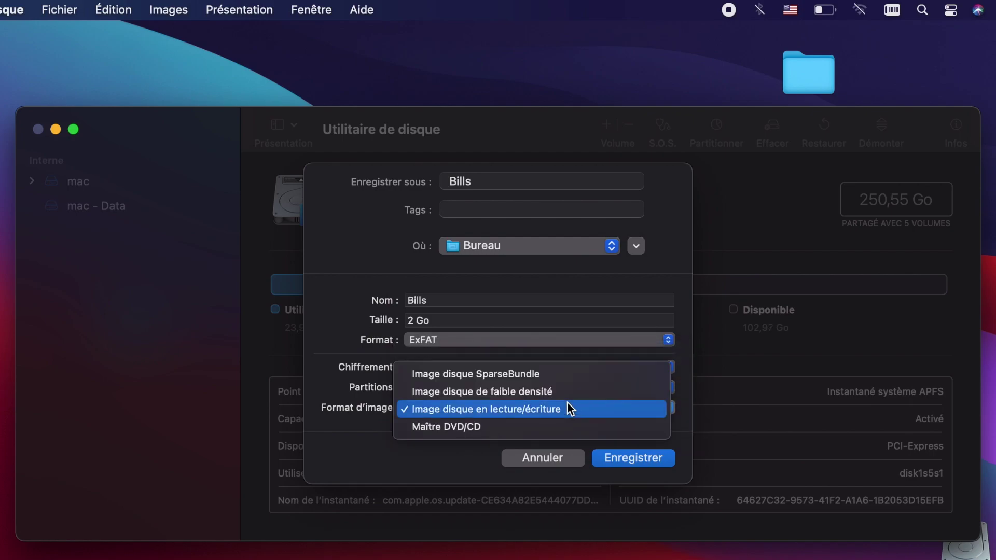
pyautogui.click(428, 460)
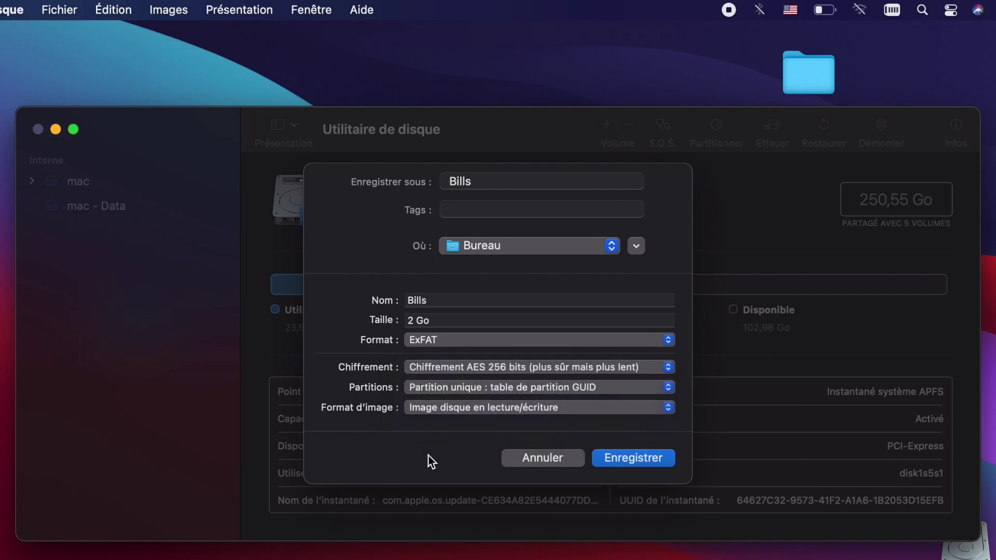
pyautogui.click(627, 457)
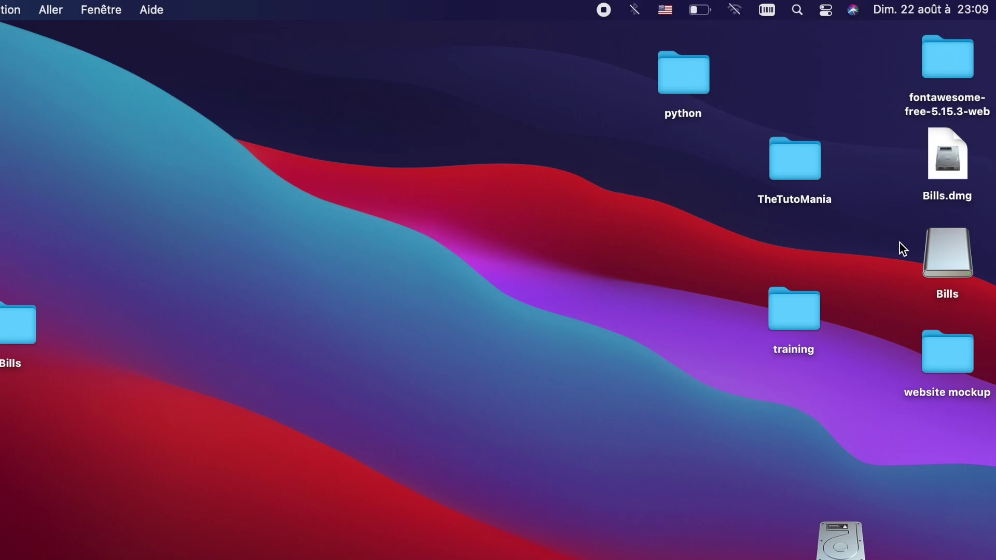
# - Copy the desktop's Bills folder into the mounted Bills volume and move the original folder to the trash
pyautogui.doubleClick(944, 260)
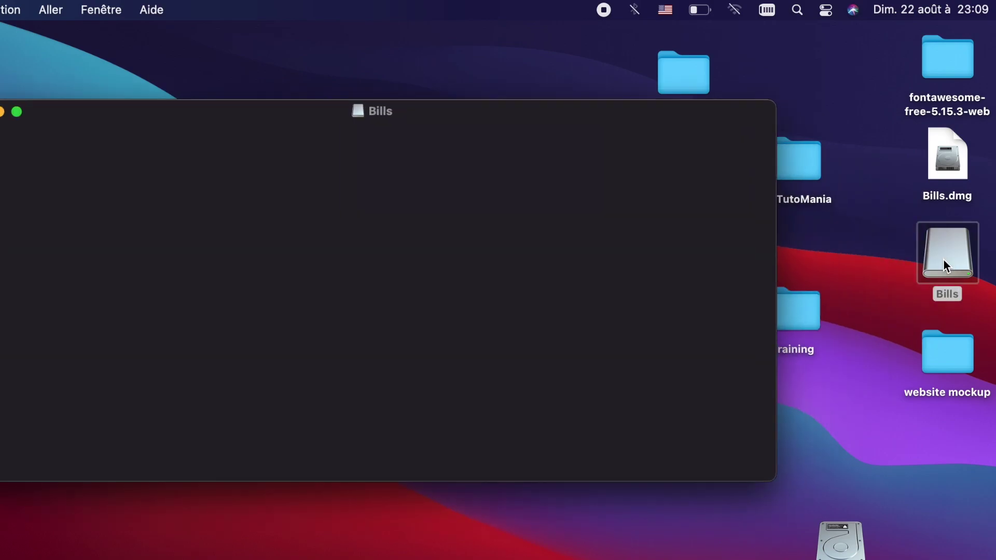
pyautogui.moveTo(443, 114); pyautogui.dragTo(554, 93)
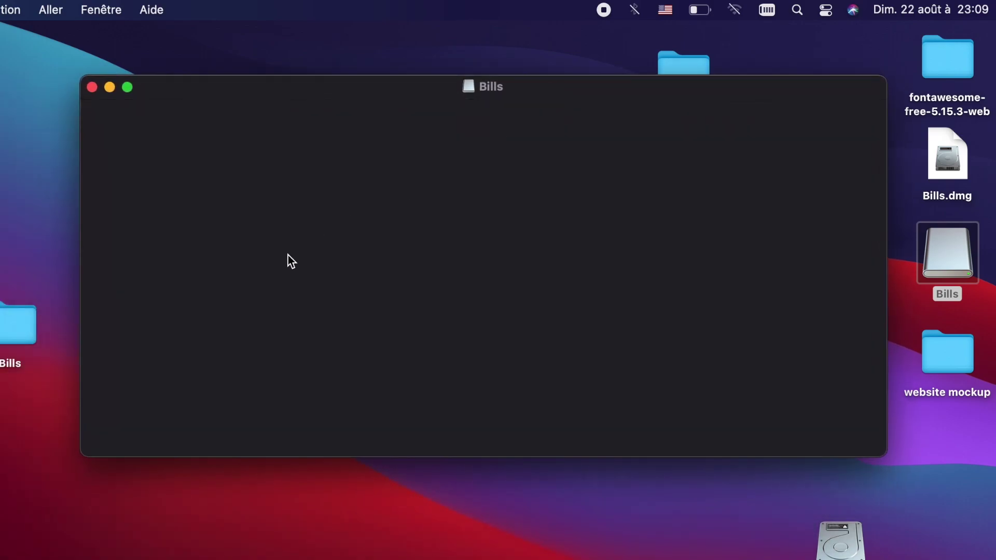
pyautogui.moveTo(20, 322); pyautogui.dragTo(247, 242)
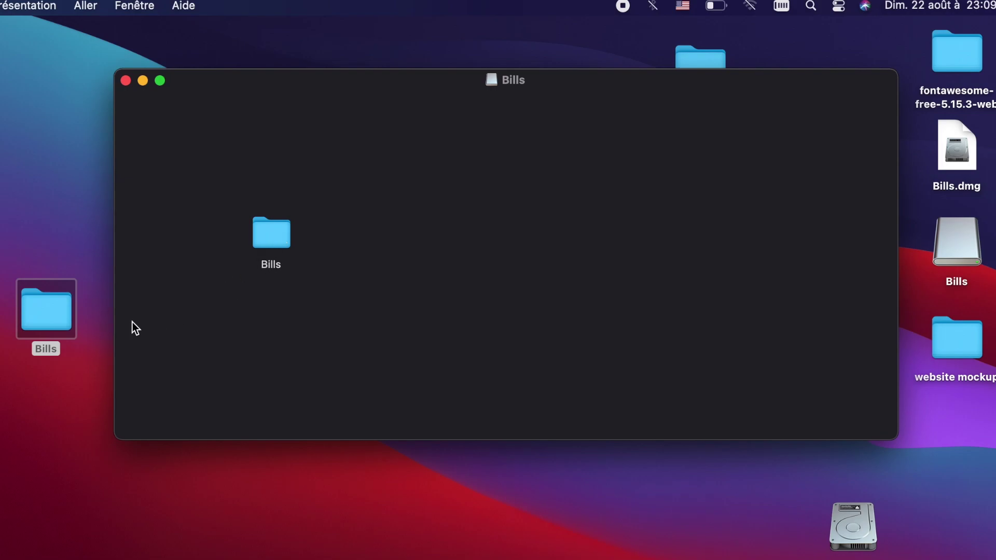
pyautogui.moveTo(55, 323); pyautogui.dragTo(35, 403)
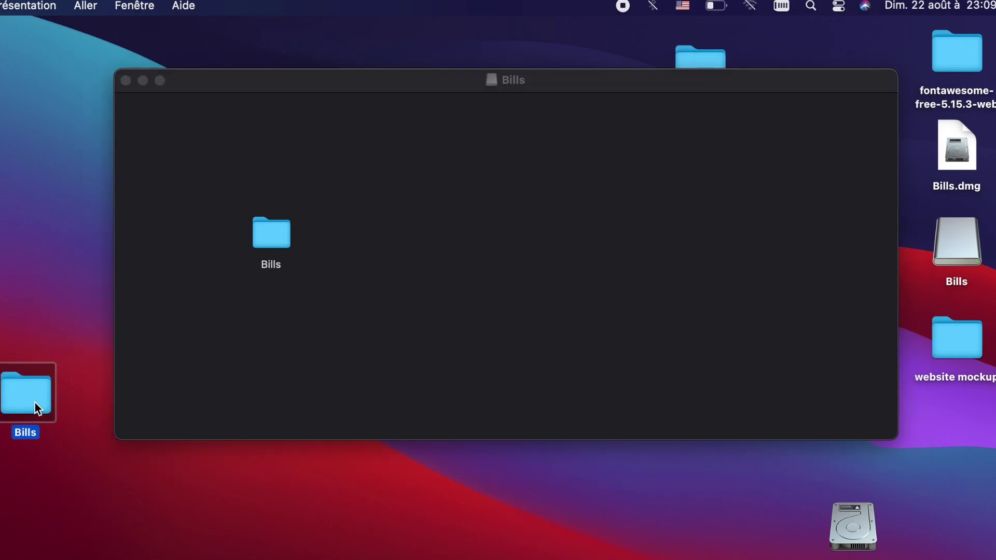
pyautogui.press('super+BackSpace')
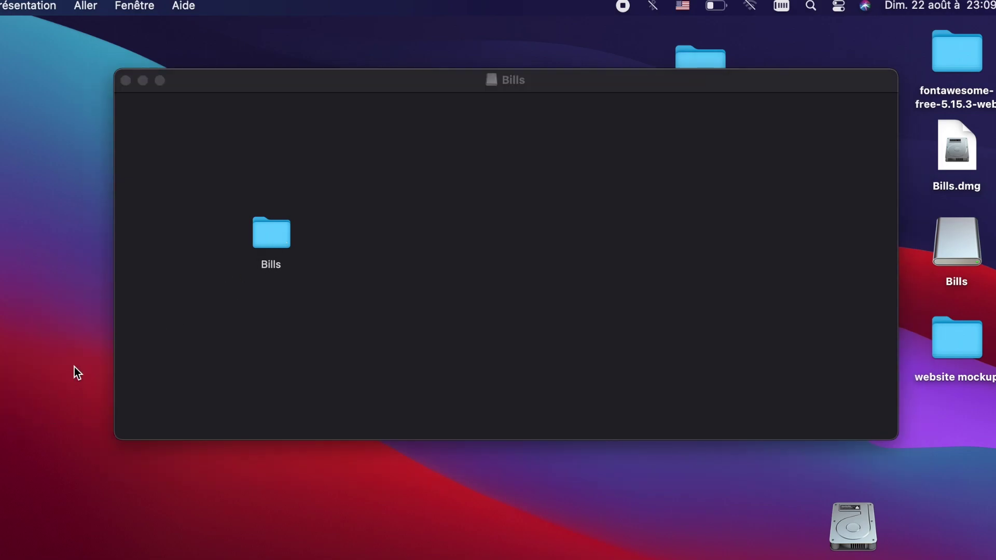
# - Check the contents of the Bills folder copied into the volume and close both windows
pyautogui.doubleClick(271, 249)
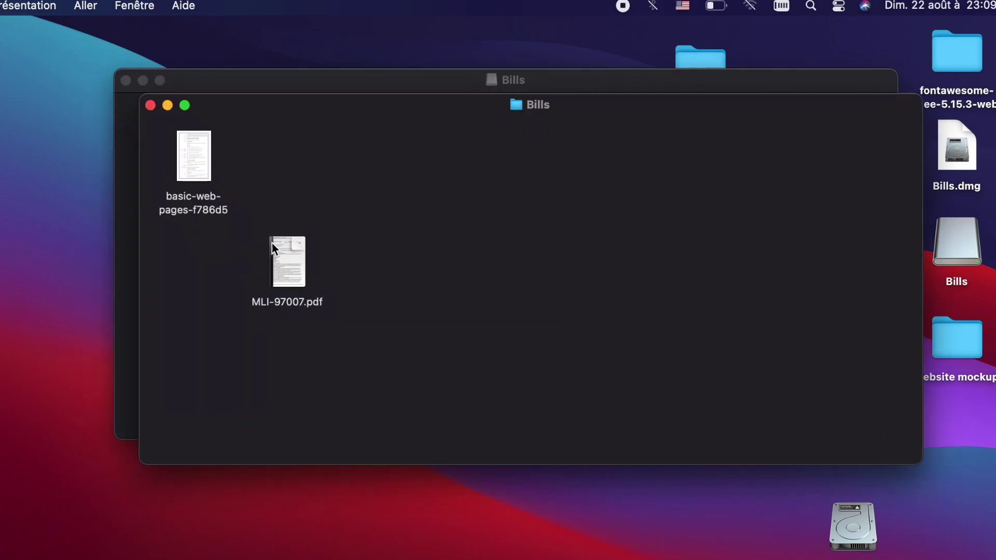
pyautogui.click(150, 106)
pyautogui.click(127, 80)
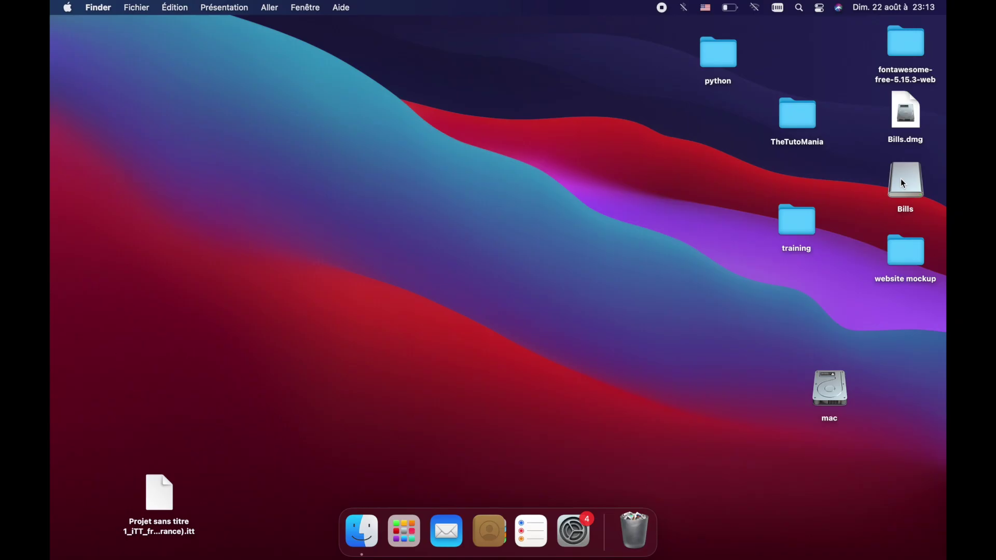
# - View the general information of the mounted Bills volume, including its format and capacity, and close the information window
pyautogui.rightClick(904, 183)
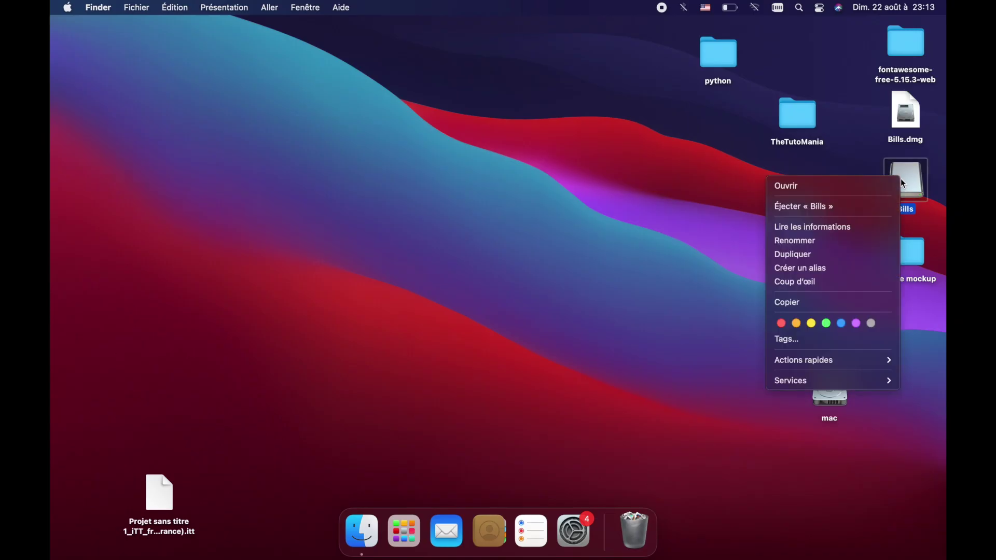
pyautogui.click(858, 229)
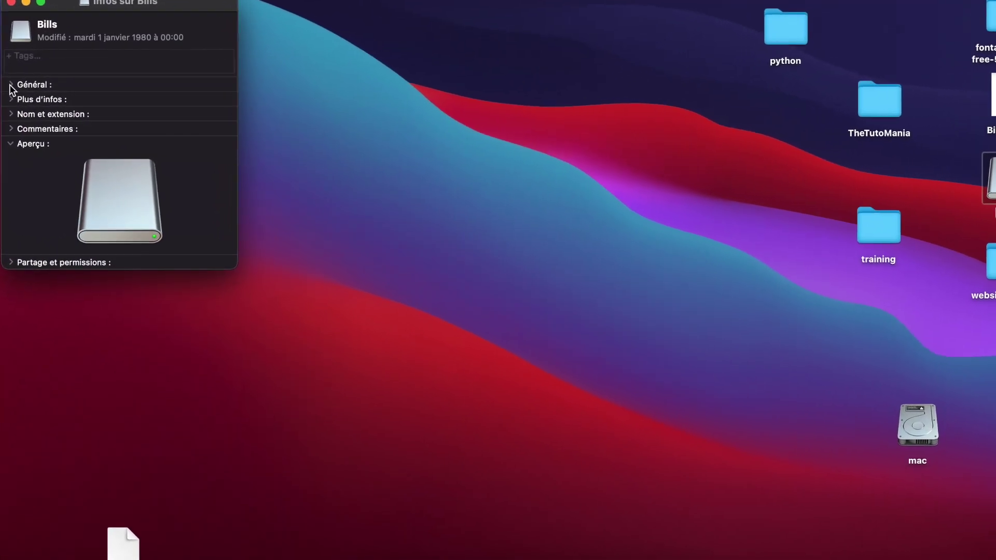
pyautogui.click(11, 84)
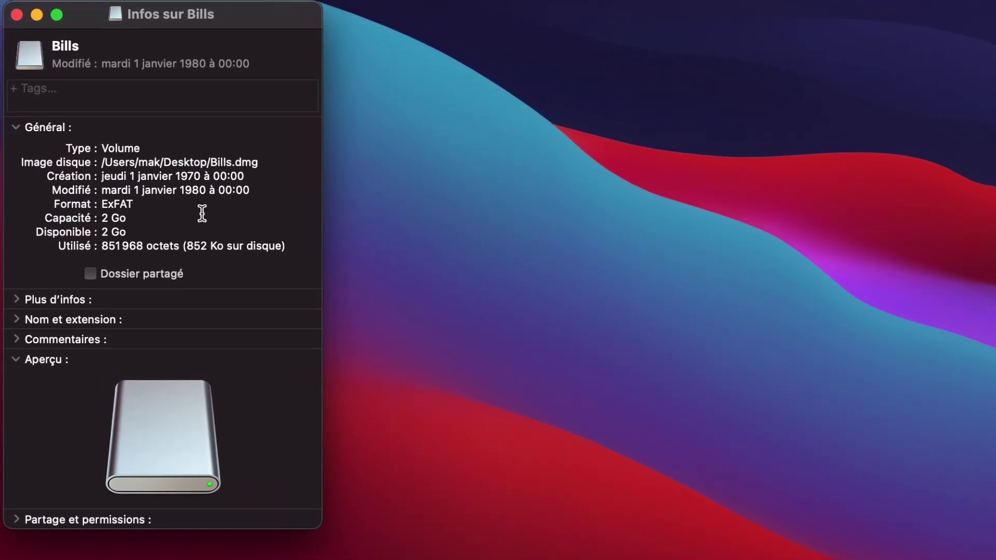
pyautogui.click(17, 128)
pyautogui.click(17, 15)
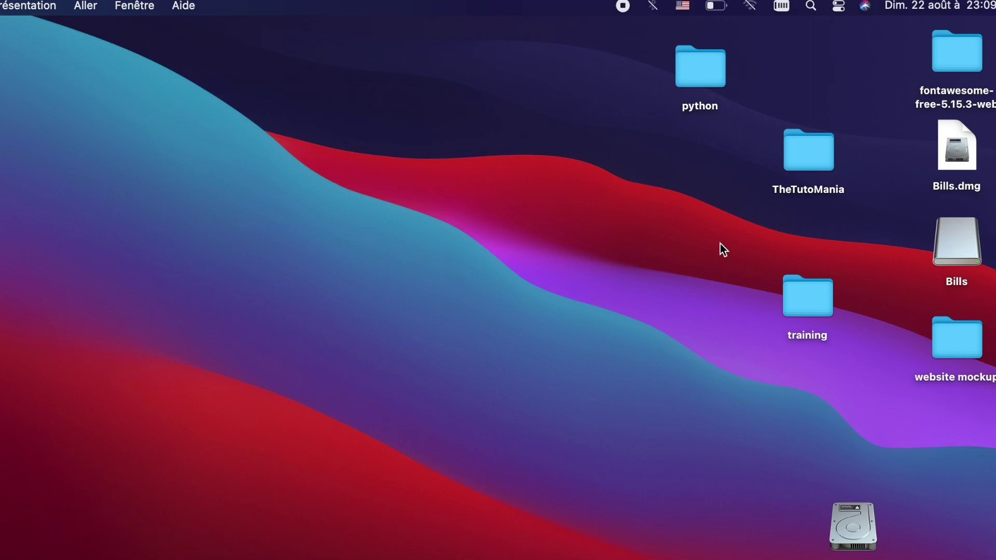
# - Eject the Bills volume and move Bills.dmg to an empty area in the middle of the desktop
pyautogui.rightClick(950, 253)
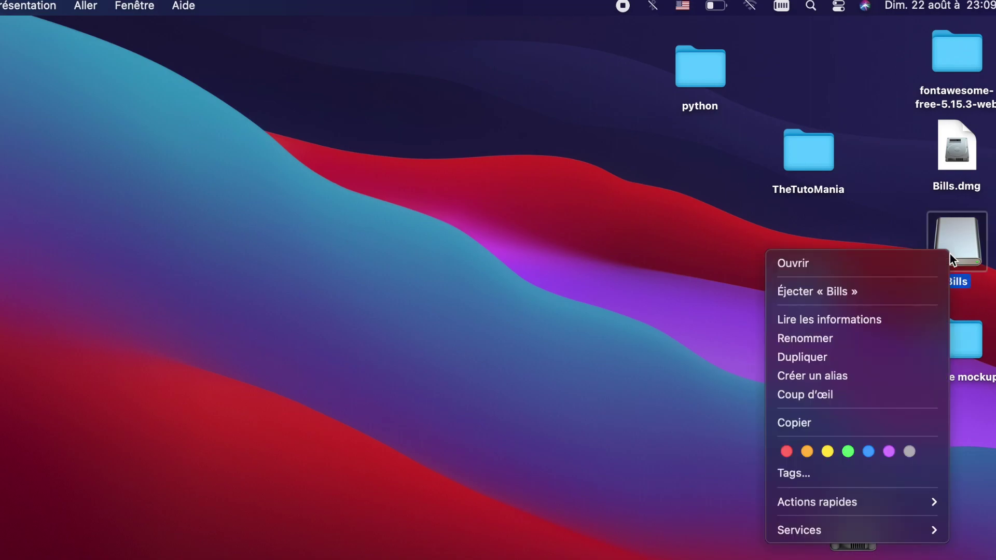
pyautogui.click(913, 289)
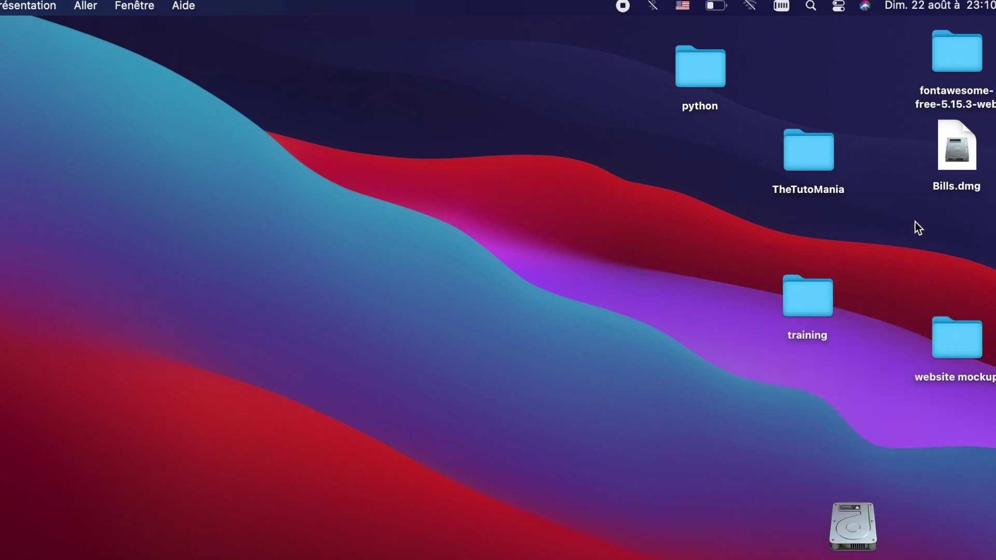
pyautogui.moveTo(964, 158); pyautogui.dragTo(369, 398)
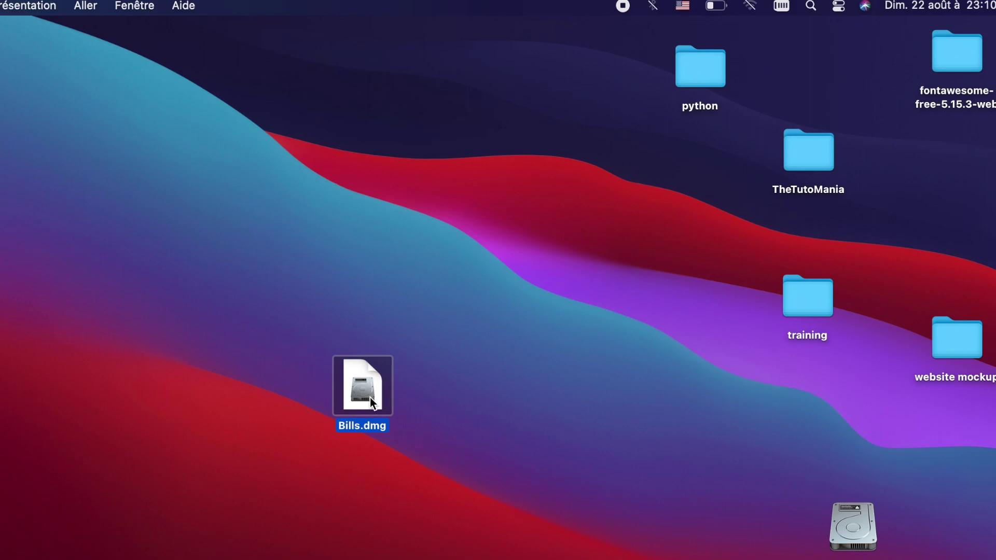
pyautogui.click(413, 425)
# - Open Bills.dmg and enter its encryption password to mount the Bills volume, without saving the password to the keychain
pyautogui.doubleClick(363, 395)
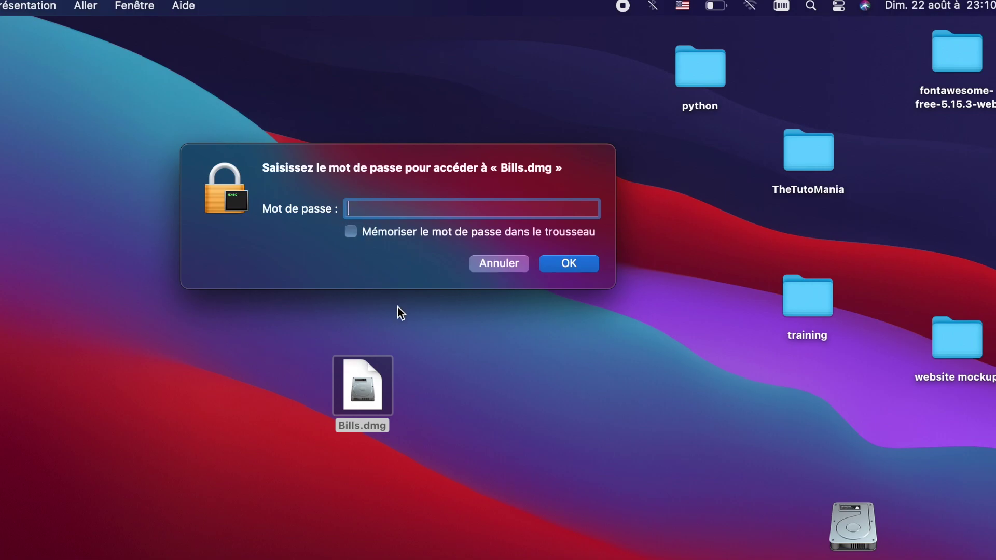
pyautogui.write('•••••••••••••••')
pyautogui.press('Return')
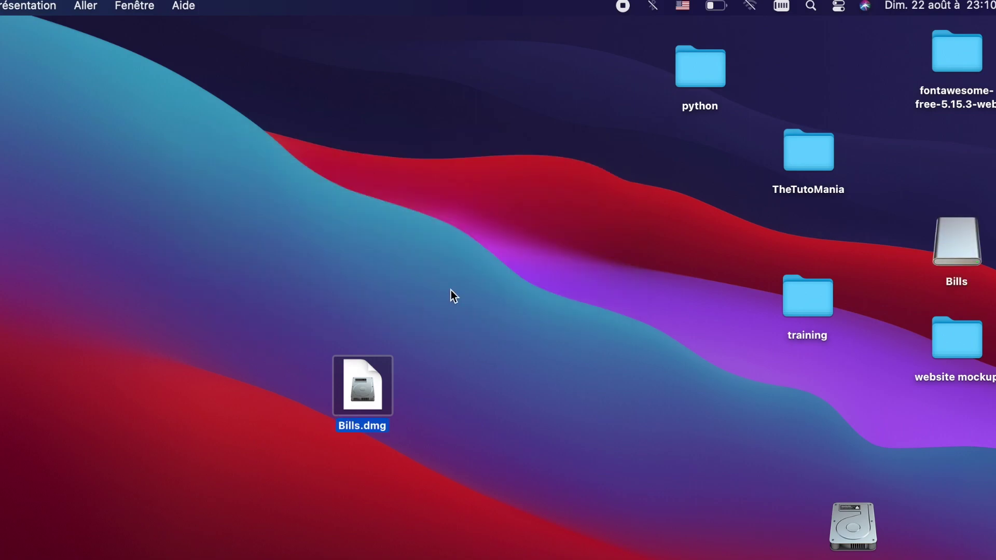
# - Check the contents of the mounted Bills volume, close its window and eject the volume
pyautogui.doubleClick(961, 234)
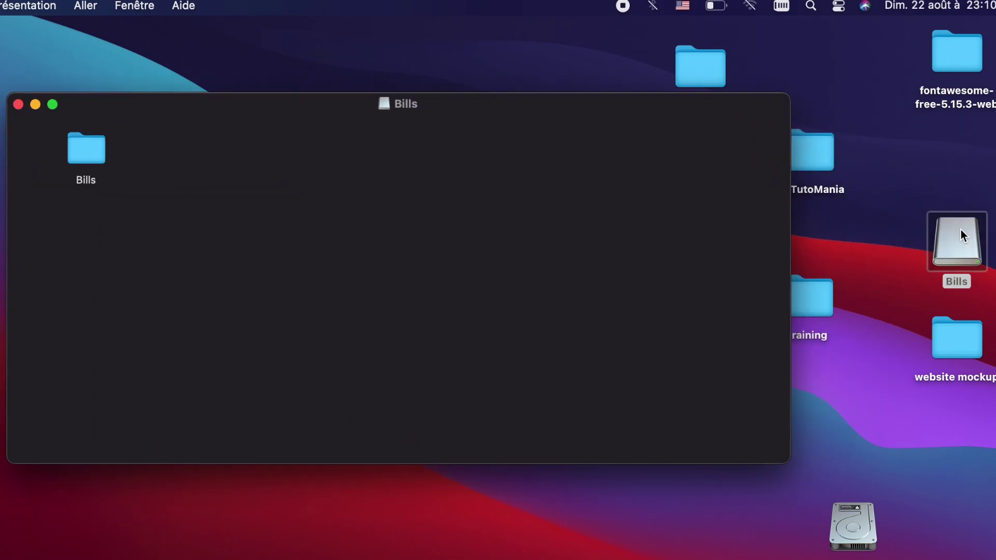
pyautogui.click(19, 105)
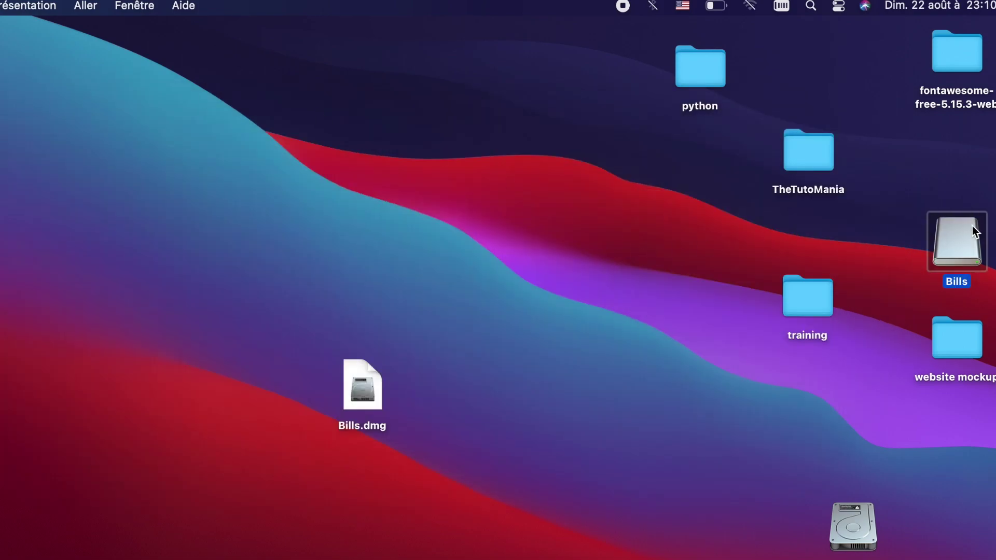
pyautogui.rightClick(957, 236)
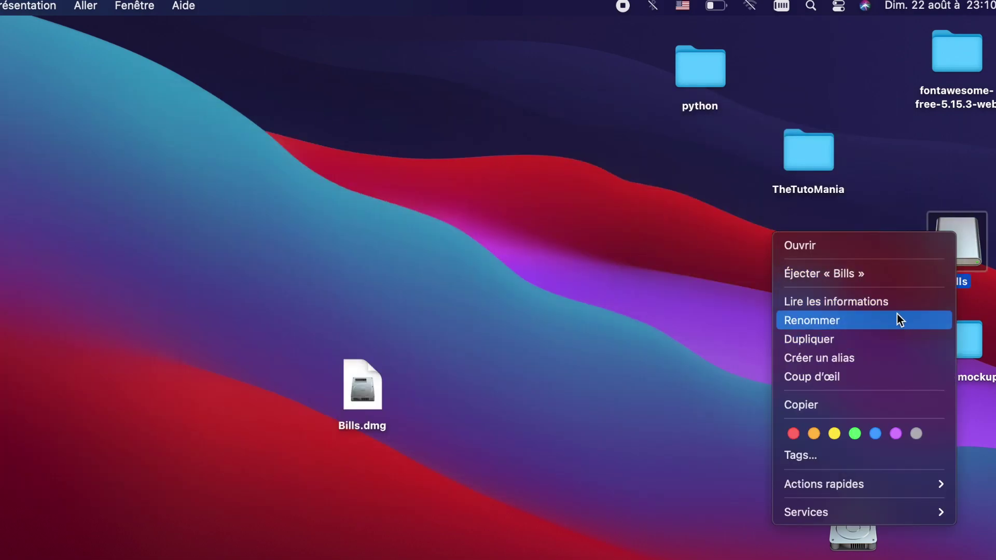
pyautogui.click(880, 277)
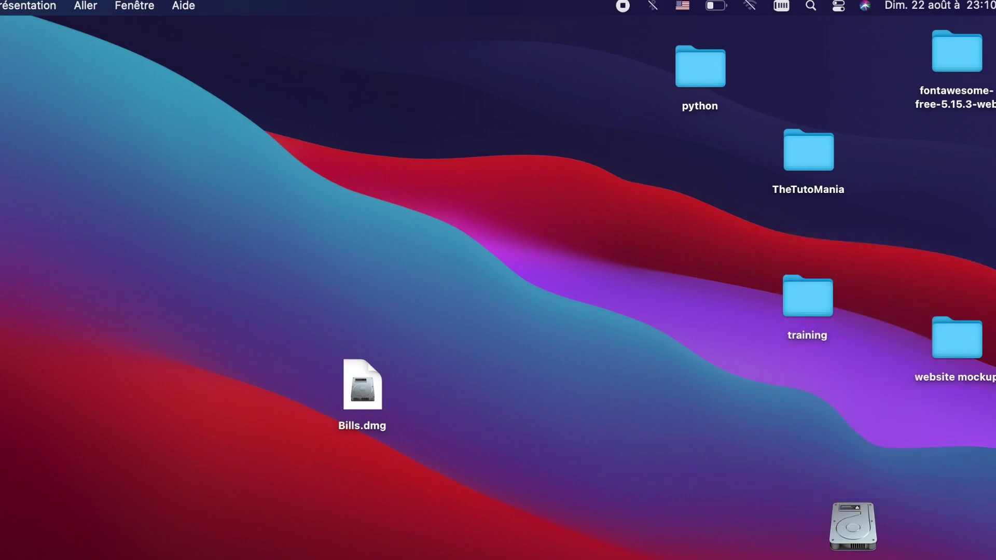
# - Move Bills.dmg from the desktop into the nested 83830 folder and close the folder window
pyautogui.doubleClick(572, 467)
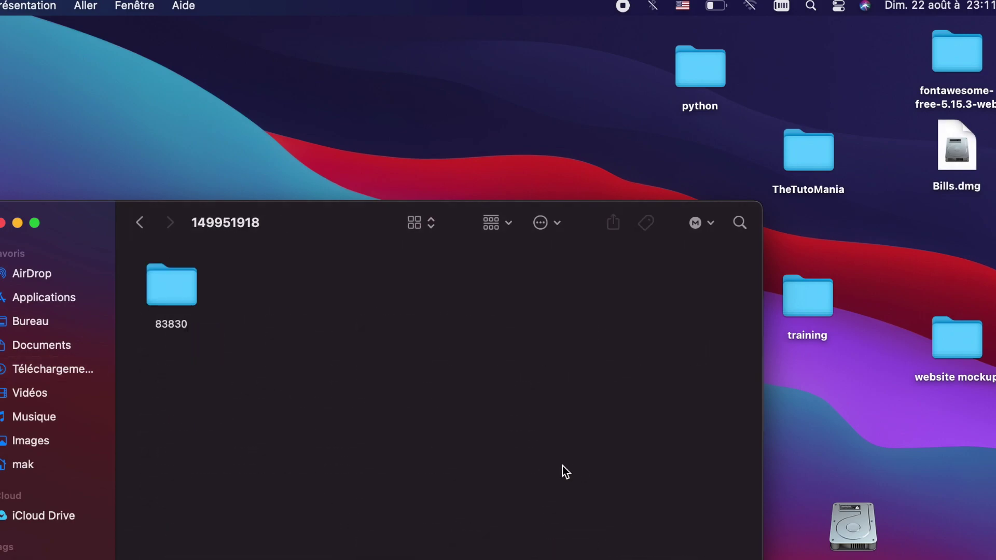
pyautogui.doubleClick(161, 298)
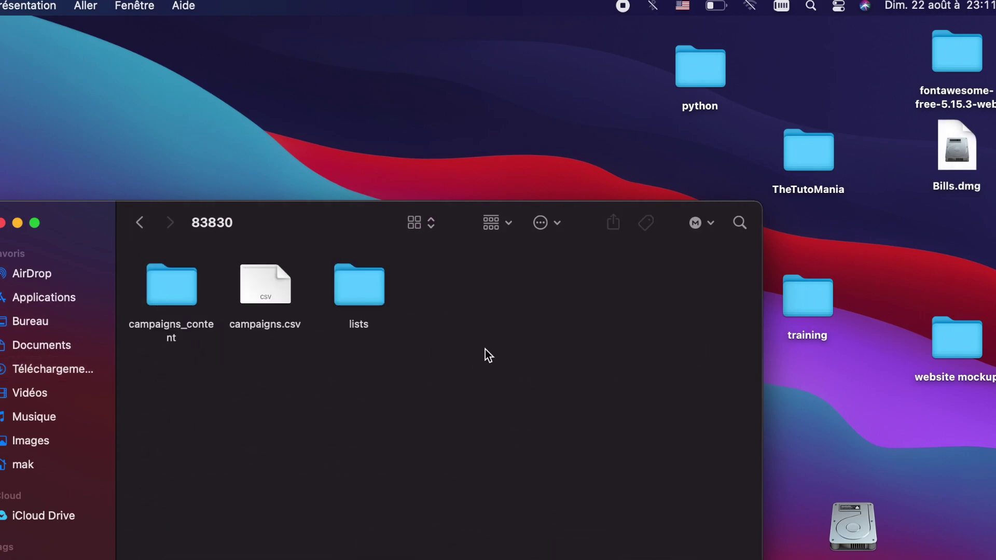
pyautogui.moveTo(954, 165); pyautogui.dragTo(440, 309)
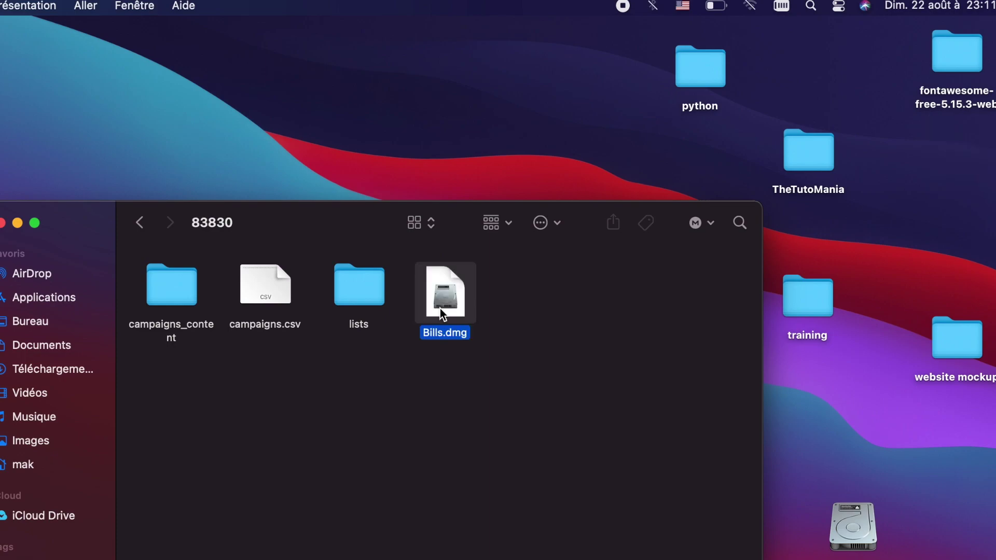
pyautogui.click(2, 224)
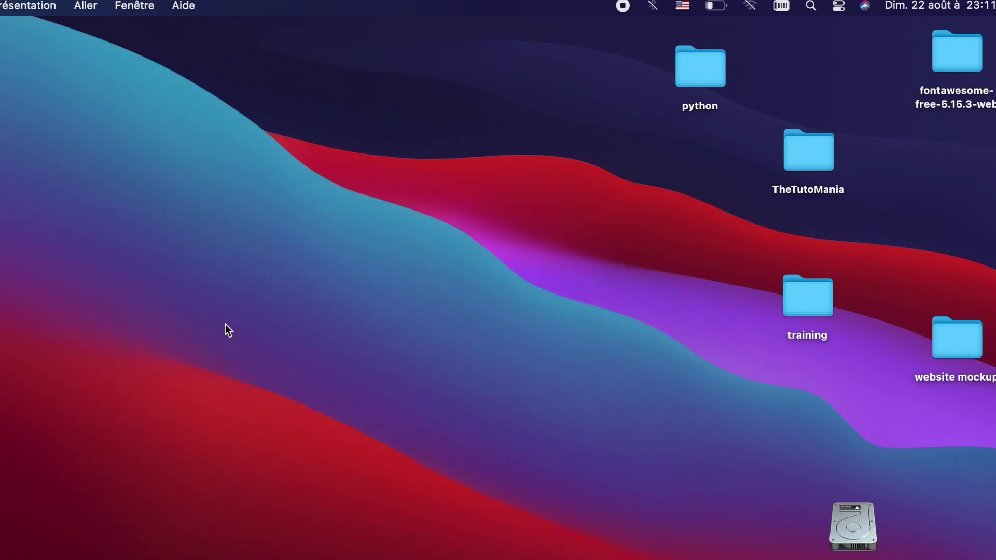